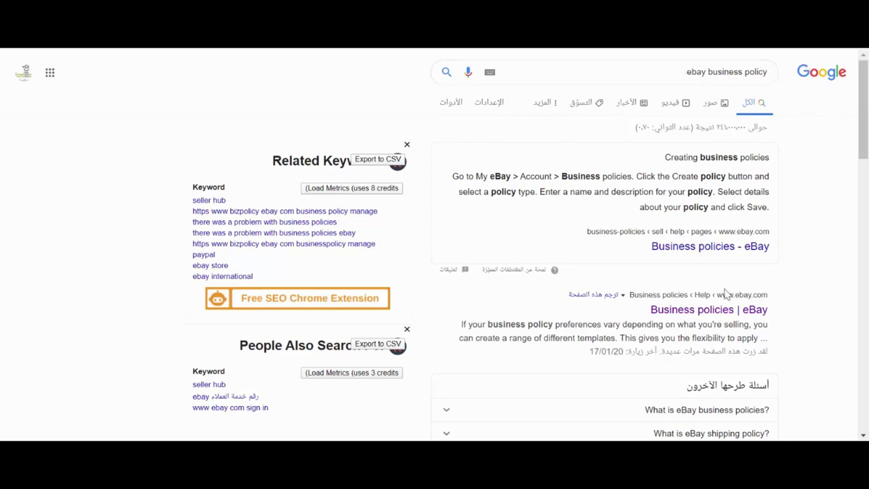
Open the eBay Business policies help article from the search results in a new tab and switch to it
{"action": "right_click", "coordinate": [705, 315]}
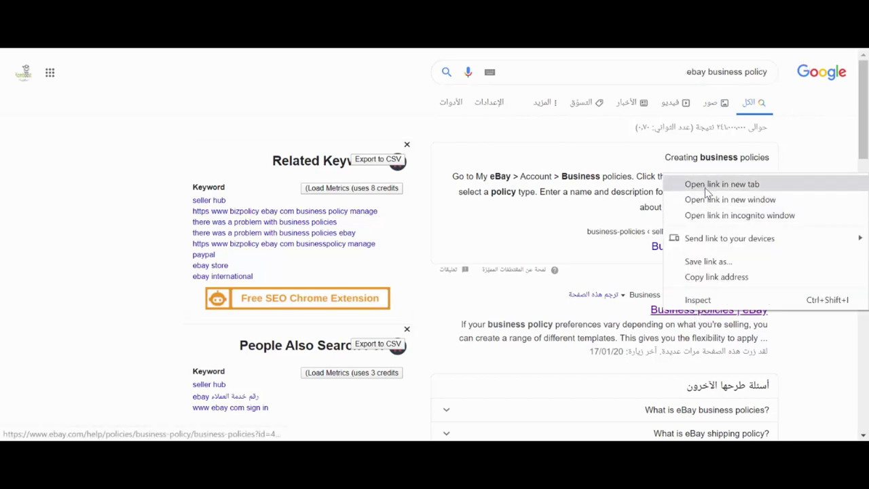
{"action": "left_click", "coordinate": [700, 184]}
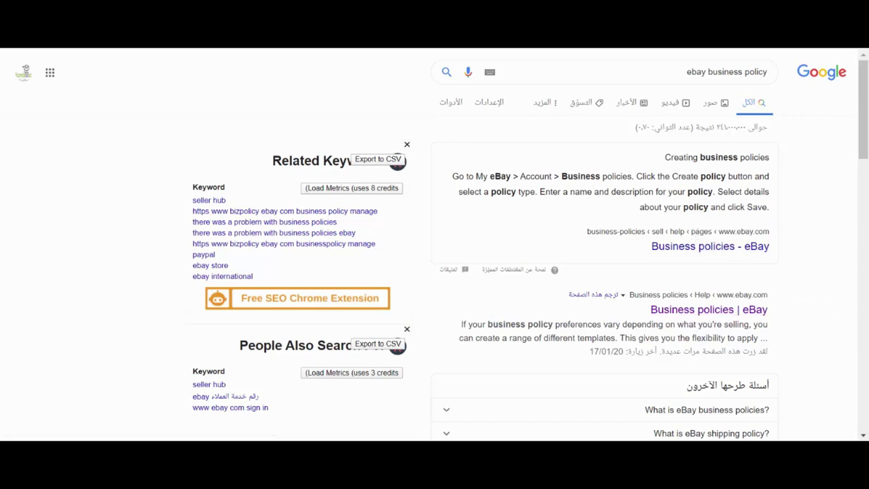
{"action": "key", "text": "ctrl+Tab"}
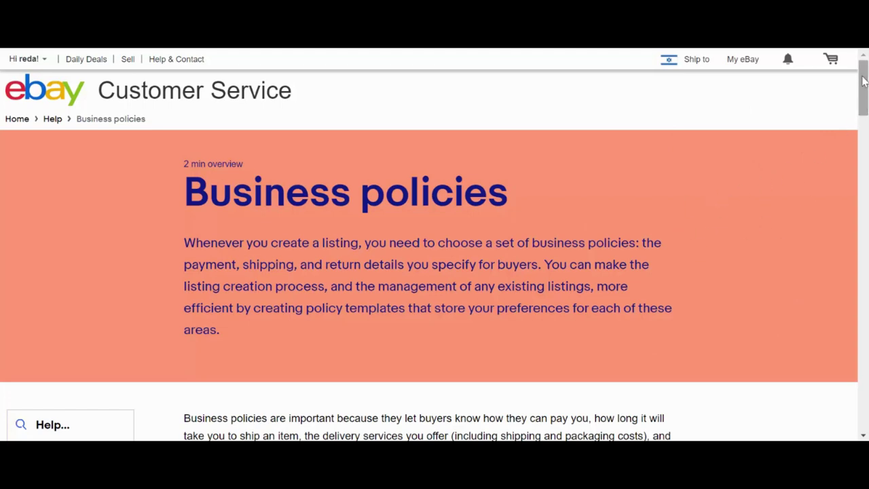
Follow the help article's business policies link to the dashboard and sign in with the saved account credentials
{"action": "left_click_drag", "start_coordinate": [863, 83], "coordinate": [860, 138]}
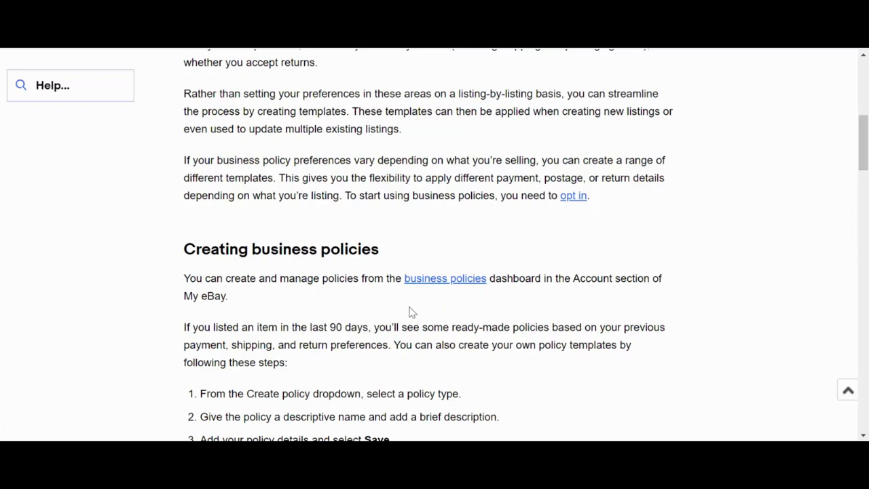
{"action": "left_click", "coordinate": [436, 286]}
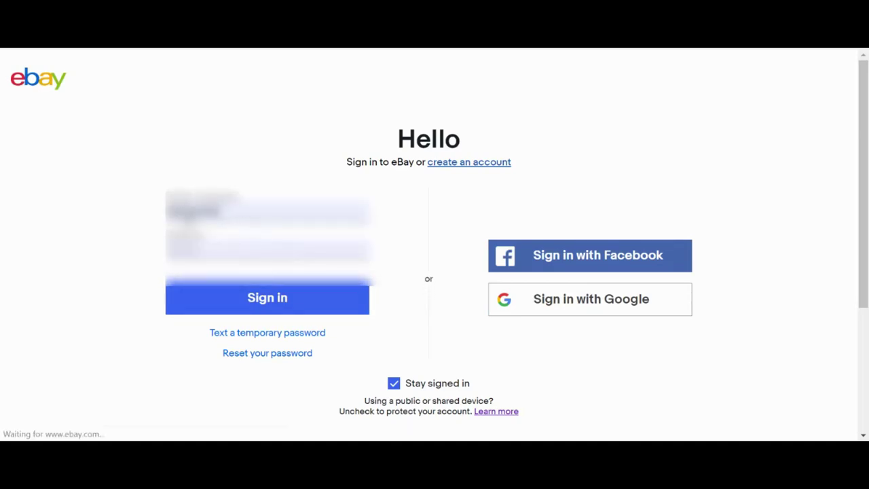
{"action": "left_click", "coordinate": [276, 300]}
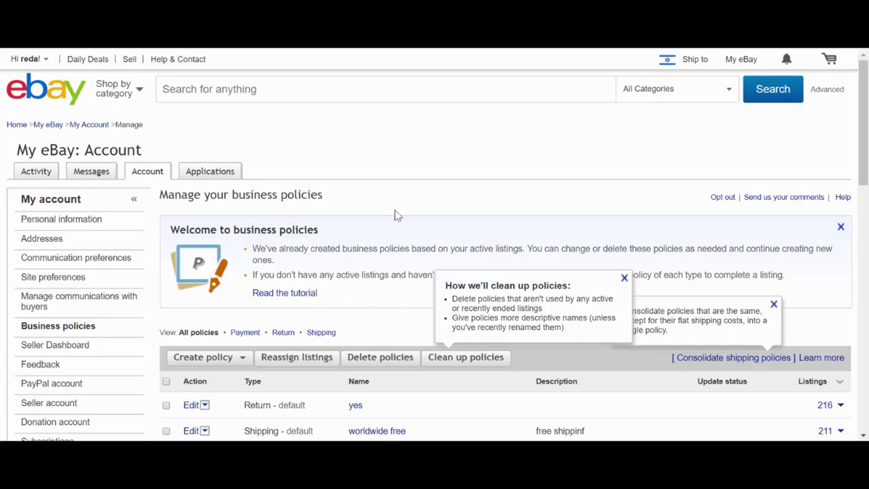
Examine the payment, shipping and return policy types in the business policies list
{"action": "left_click_drag", "start_coordinate": [865, 97], "coordinate": [865, 184]}
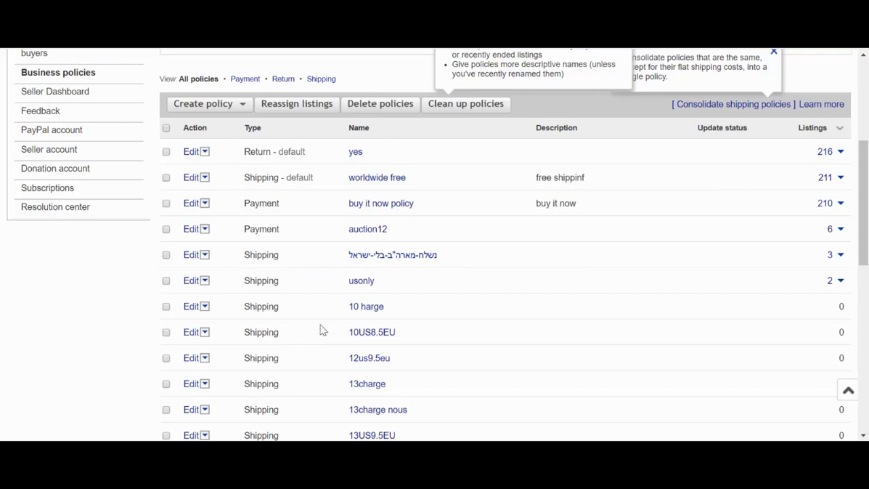
{"action": "double_click", "coordinate": [266, 206]}
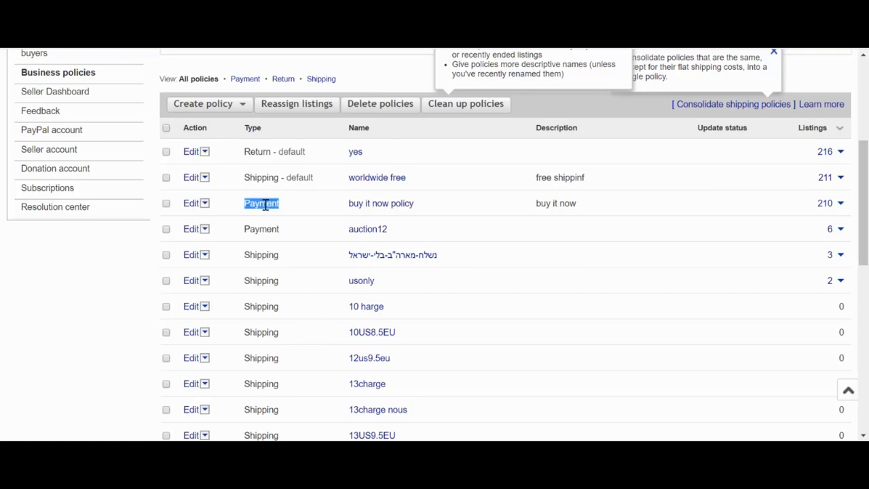
{"action": "double_click", "coordinate": [257, 257]}
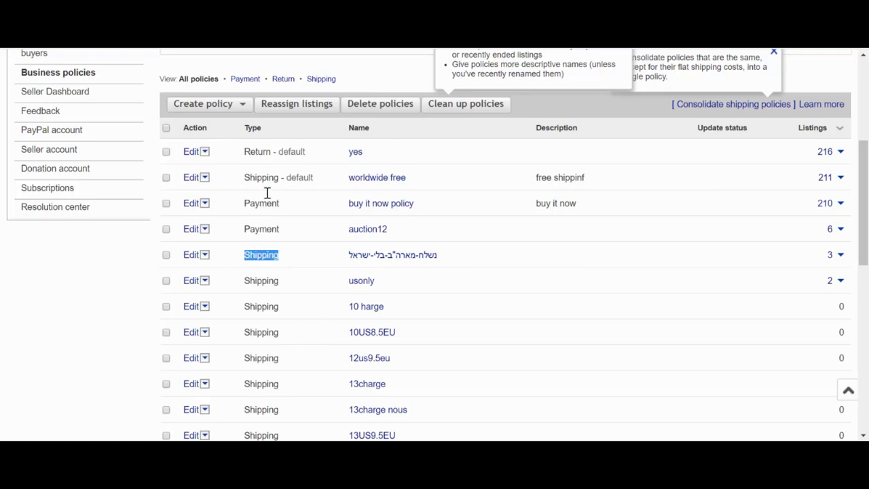
{"action": "triple_click", "coordinate": [263, 150]}
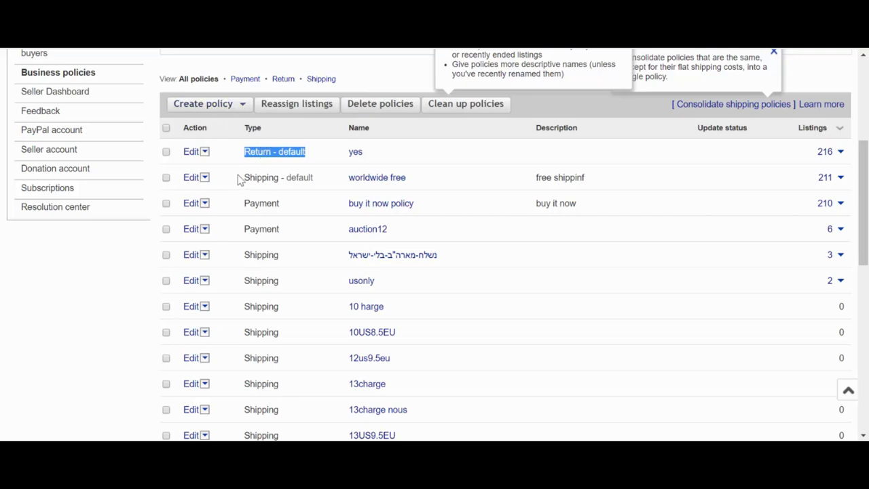
Start creating a new payment policy from the business policies list
{"action": "left_click", "coordinate": [199, 112]}
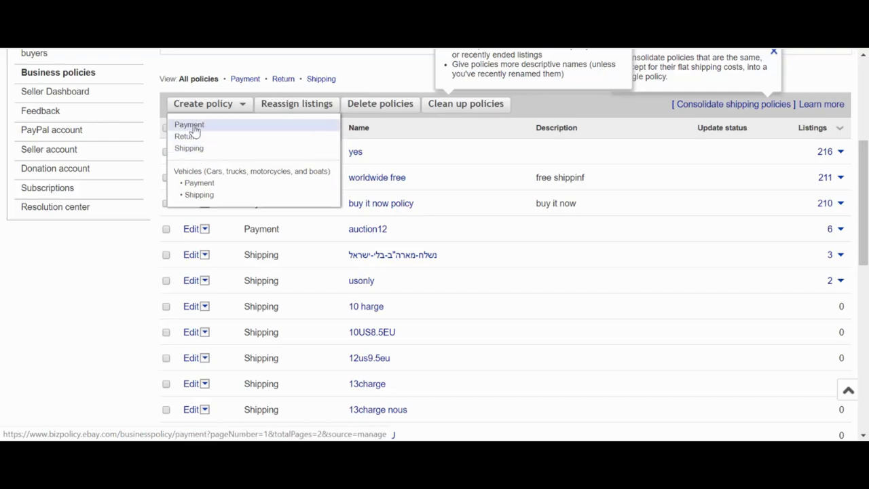
{"action": "right_click", "coordinate": [211, 133]}
{"action": "left_click", "coordinate": [209, 134]}
{"action": "left_click", "coordinate": [220, 115]}
{"action": "triple_click", "coordinate": [275, 152]}
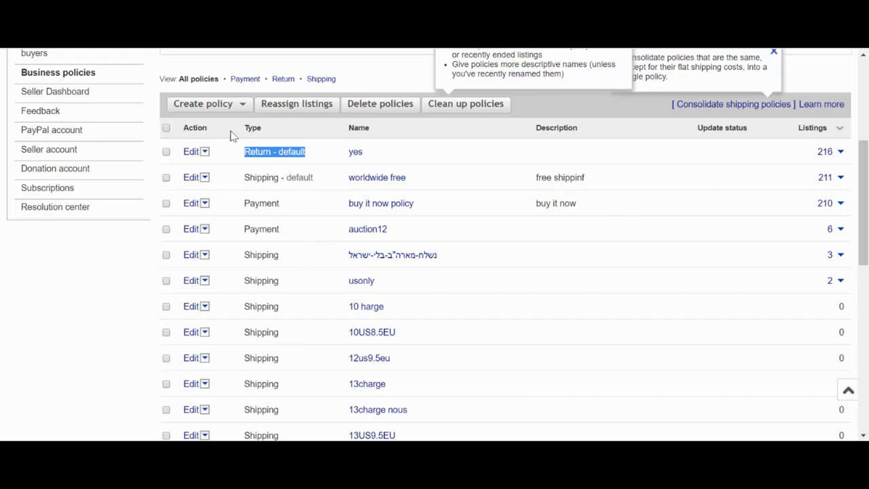
{"action": "left_click", "coordinate": [216, 107]}
{"action": "left_click", "coordinate": [209, 127]}
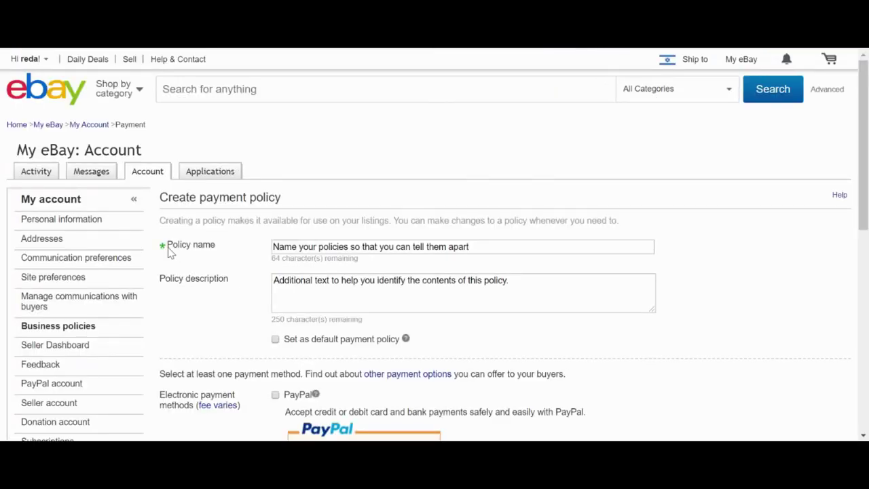
Enable PayPal as the electronic payment method in the new payment policy
{"action": "left_click", "coordinate": [292, 248]}
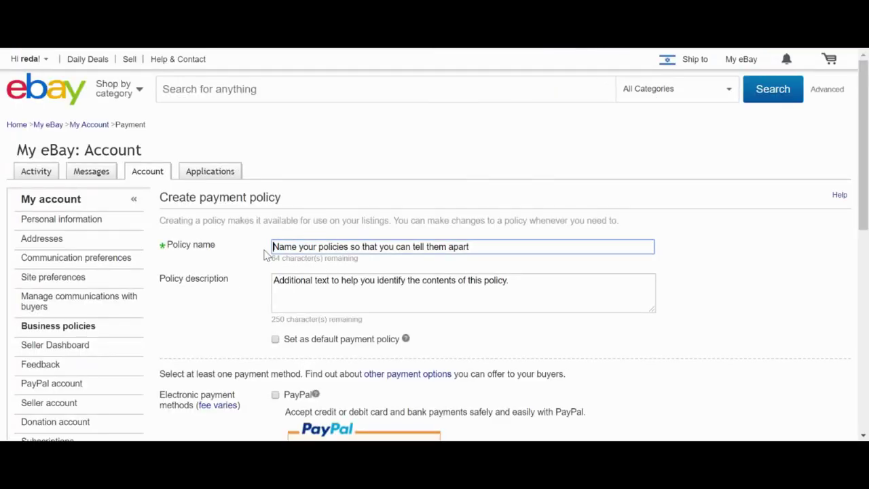
{"action": "scroll", "coordinate": [258, 273], "scroll_direction": "down", "scroll_amount": 2}
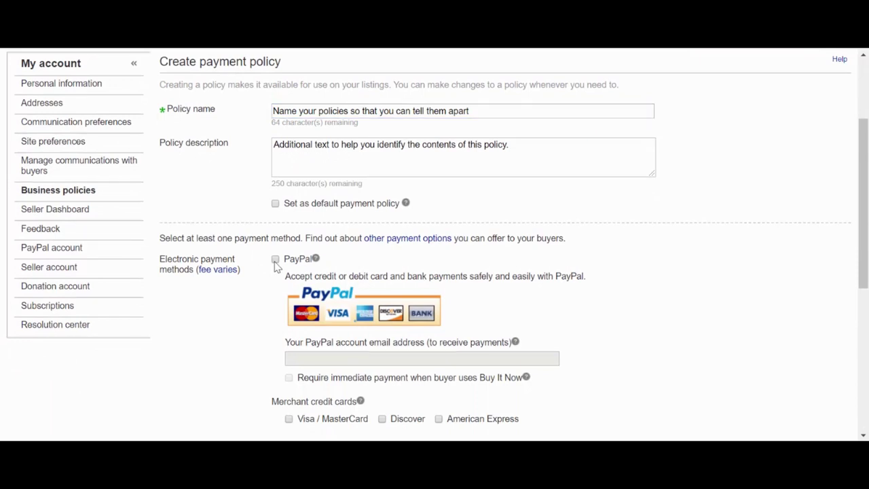
{"action": "left_click", "coordinate": [275, 260]}
{"action": "left_click", "coordinate": [324, 359]}
{"action": "left_click", "coordinate": [260, 360]}
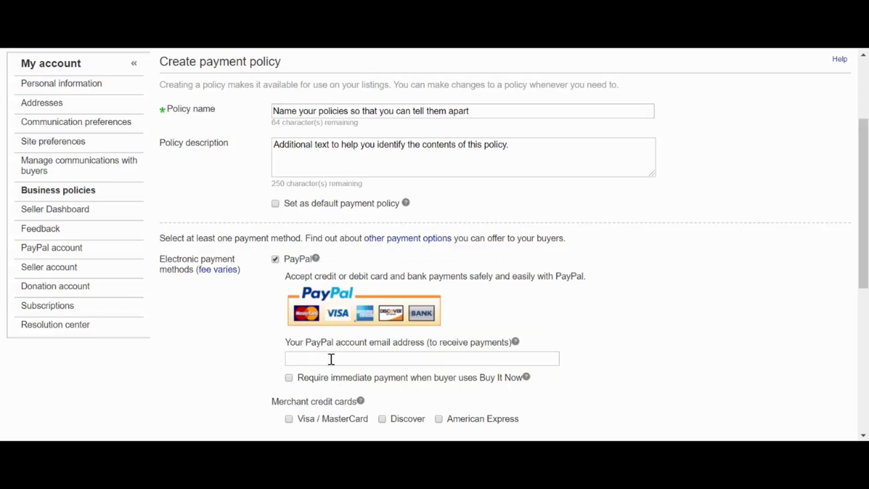
Try requiring immediate payment when the buyer uses Buy It Now, then turn that requirement off again
{"action": "scroll", "coordinate": [266, 369], "scroll_direction": "down", "scroll_amount": 1}
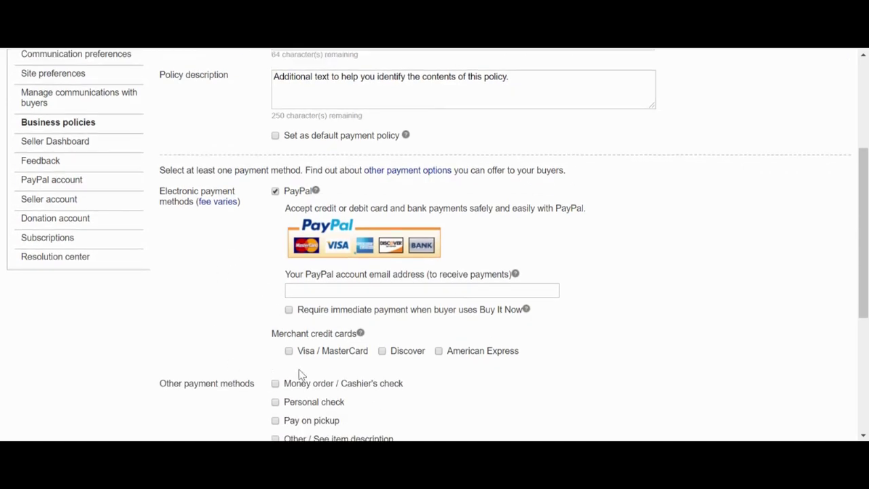
{"action": "left_click", "coordinate": [288, 310]}
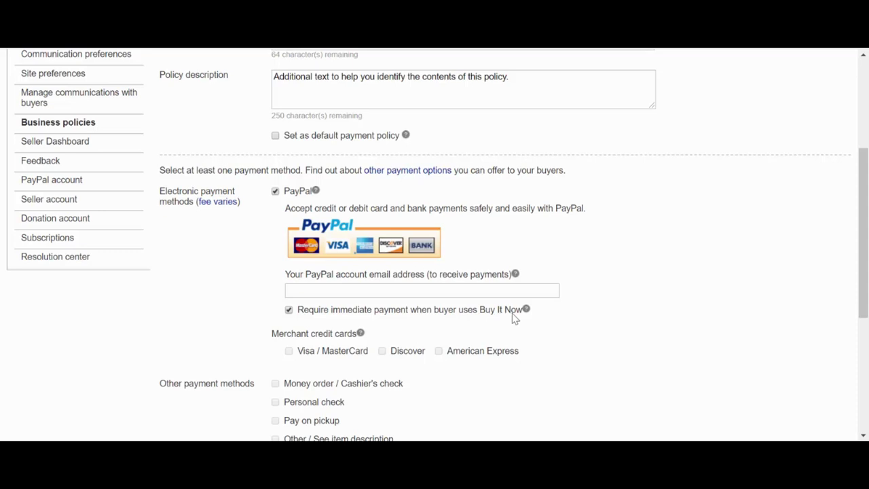
{"action": "left_click", "coordinate": [288, 310]}
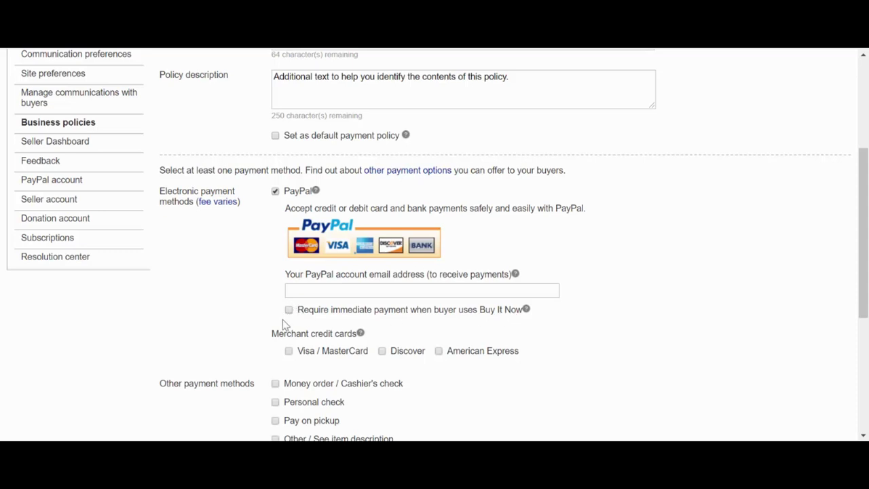
Review the other payment methods and try to save the payment policy
{"action": "scroll", "coordinate": [274, 326], "scroll_direction": "down", "scroll_amount": 2}
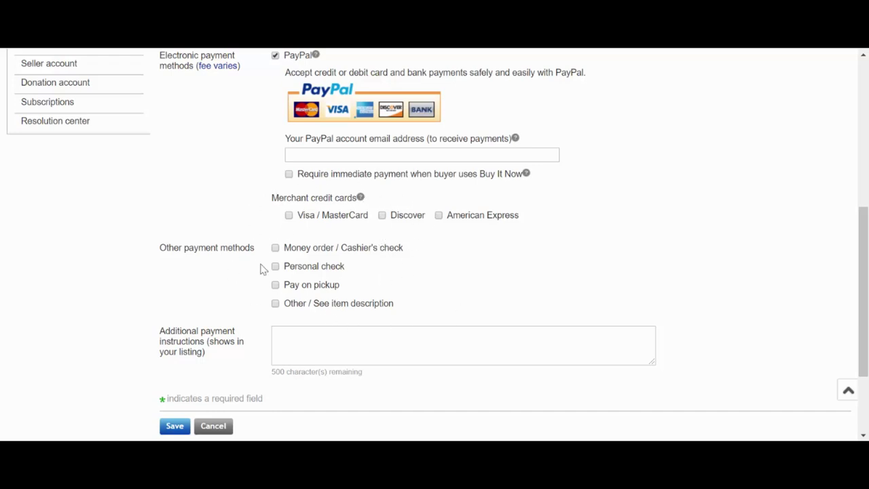
{"action": "left_click", "coordinate": [170, 430]}
{"action": "scroll", "coordinate": [297, 340], "scroll_direction": "up", "scroll_amount": 3}
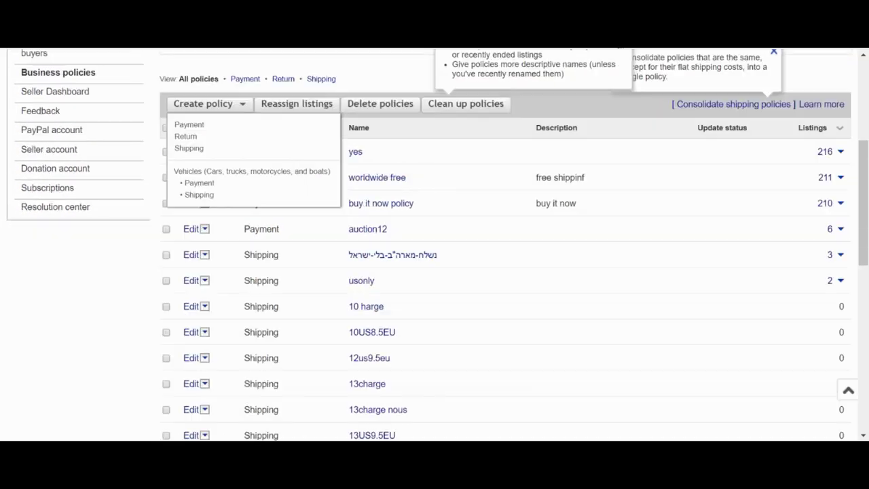
Open a new return policy form and examine its policy name field and its domestic and international return options
{"action": "right_click", "coordinate": [205, 141]}
{"action": "left_click", "coordinate": [207, 147]}
{"action": "left_click", "coordinate": [287, 246]}
{"action": "double_click", "coordinate": [181, 246]}
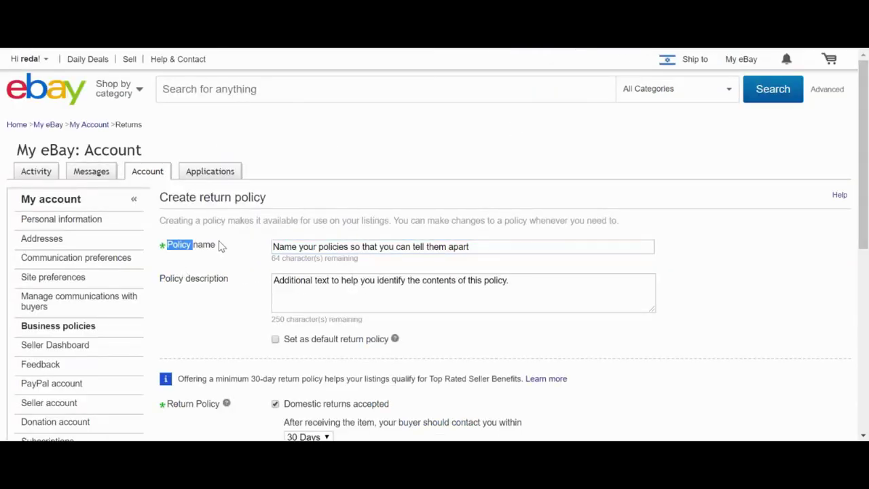
{"action": "scroll", "coordinate": [264, 248], "scroll_direction": "down", "scroll_amount": 1}
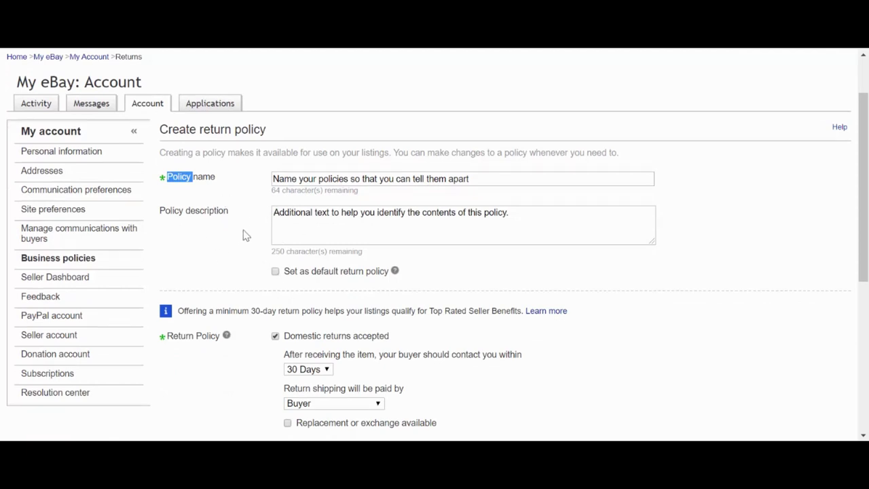
{"action": "scroll", "coordinate": [240, 281], "scroll_direction": "down", "scroll_amount": 1}
{"action": "scroll", "coordinate": [240, 280], "scroll_direction": "down", "scroll_amount": 2}
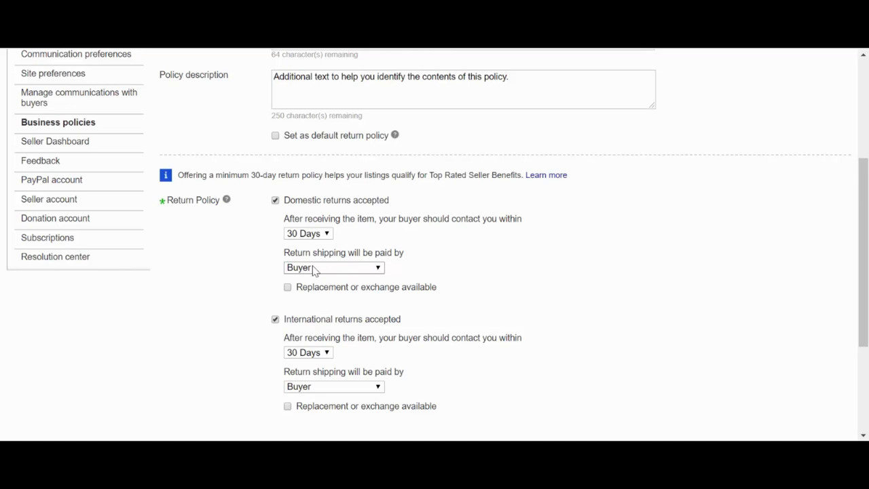
{"action": "scroll", "coordinate": [353, 298], "scroll_direction": "down", "scroll_amount": 1}
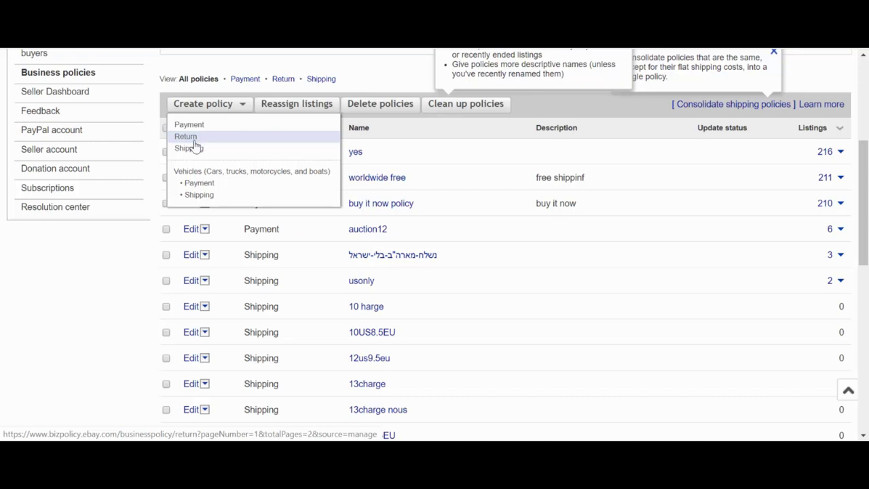
Start a new shipping policy from the business policies list and name it "amazon shipping"
{"action": "right_click", "coordinate": [192, 150]}
{"action": "left_click", "coordinate": [179, 152]}
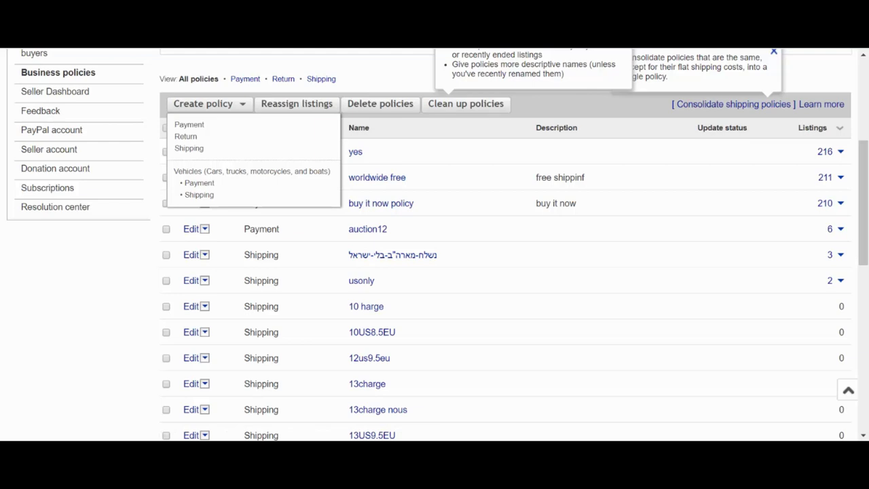
{"action": "left_click", "coordinate": [204, 150]}
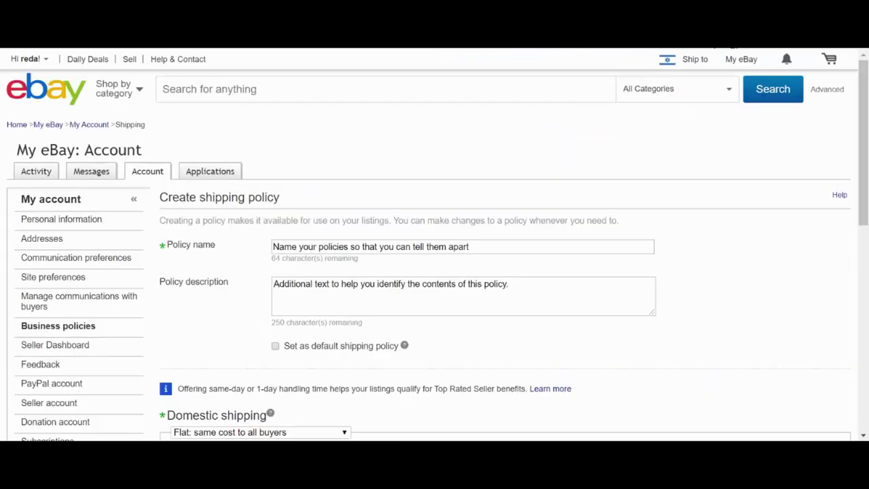
{"action": "left_click", "coordinate": [307, 248]}
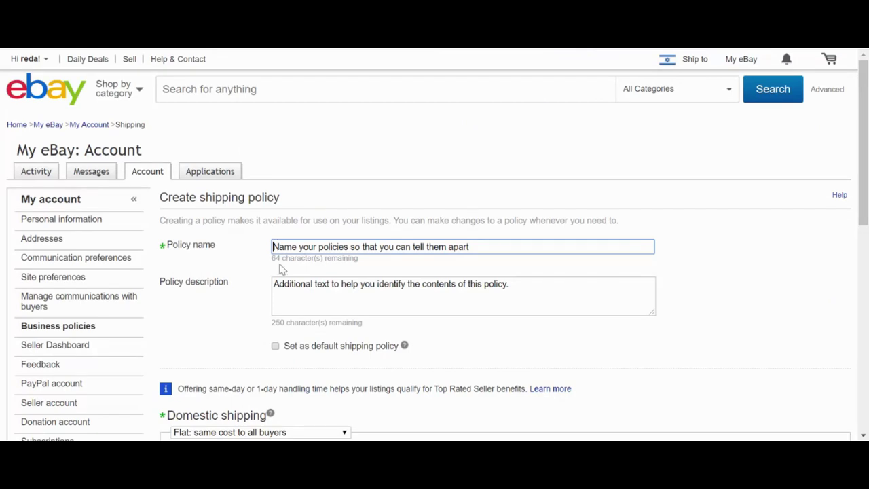
{"action": "scroll", "coordinate": [279, 269], "scroll_direction": "down", "scroll_amount": 1}
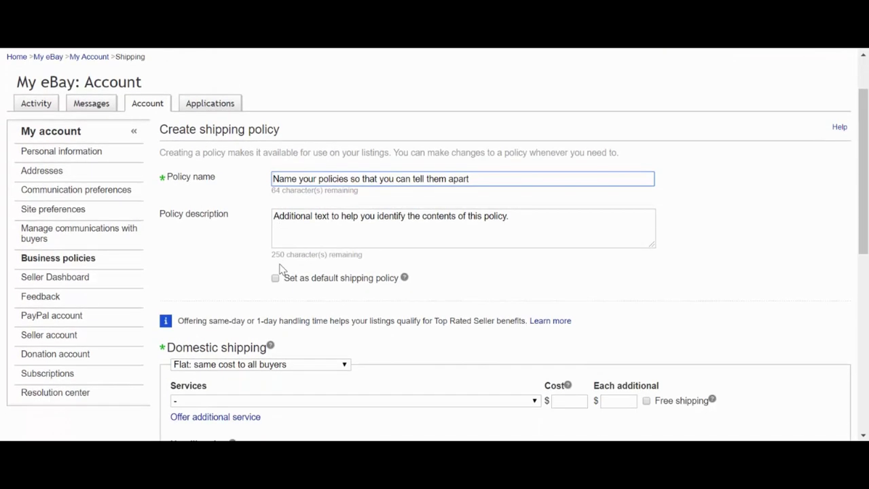
{"action": "type", "text": "amazo"}
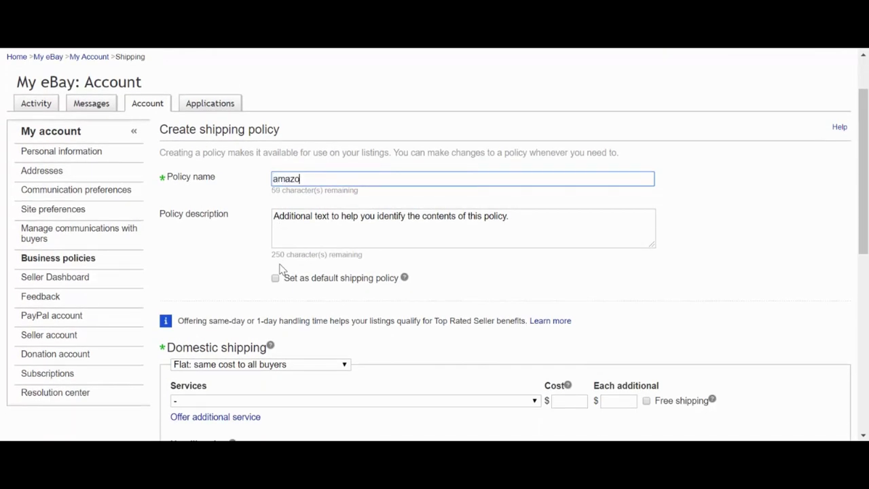
{"action": "type", "text": "n shipping"}
Set domestic shipping to UPS Ground (1 to 5 business days) with free shipping and a handling time of 2 business days
{"action": "scroll", "coordinate": [252, 231], "scroll_direction": "down", "scroll_amount": 3}
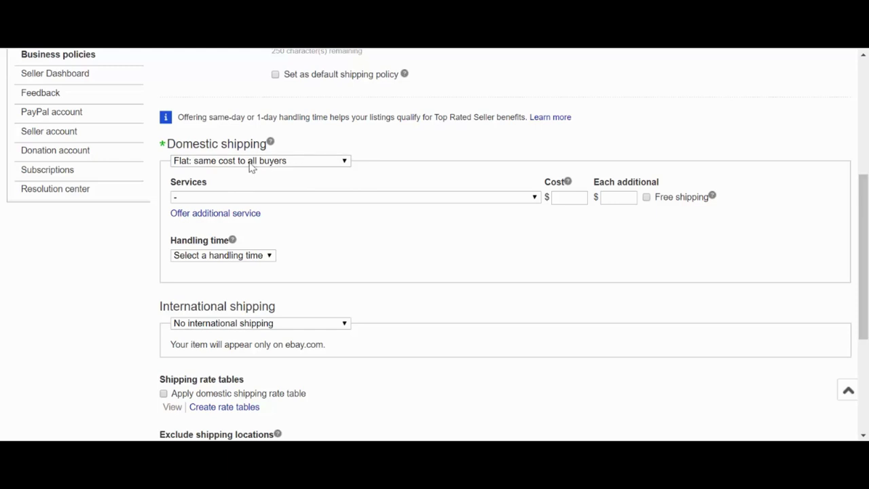
{"action": "left_click", "coordinate": [290, 204]}
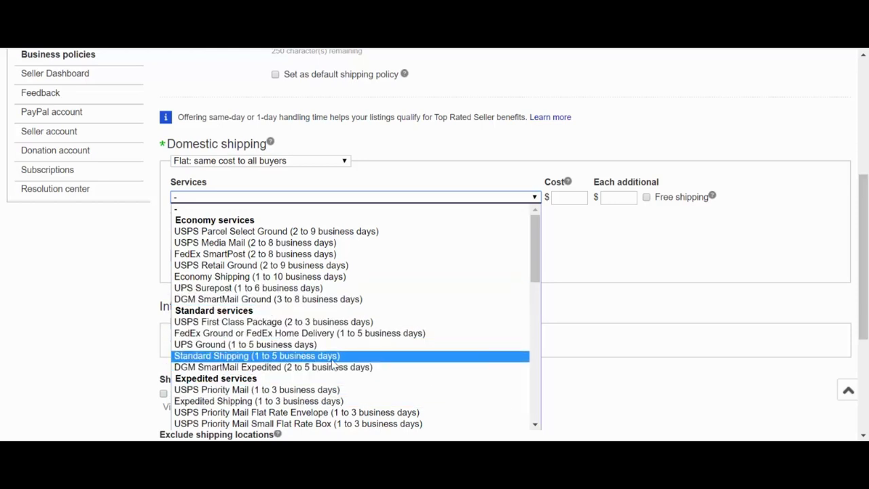
{"action": "left_click", "coordinate": [285, 348]}
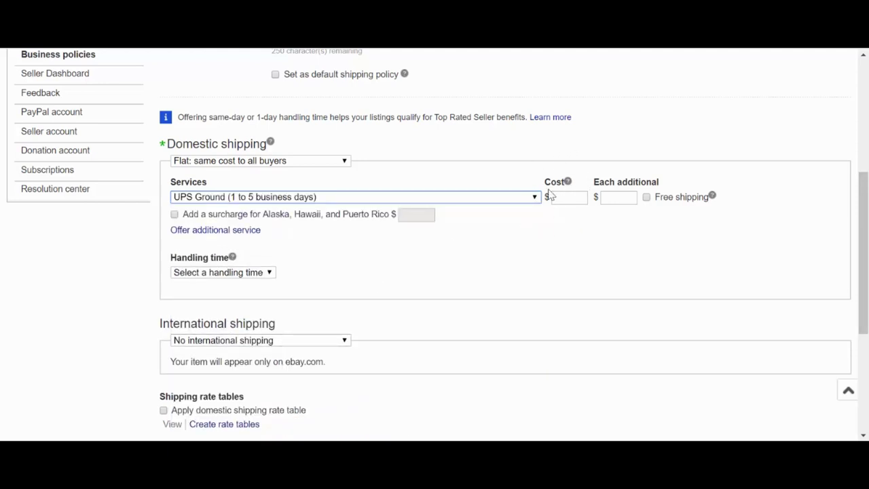
{"action": "left_click", "coordinate": [647, 198]}
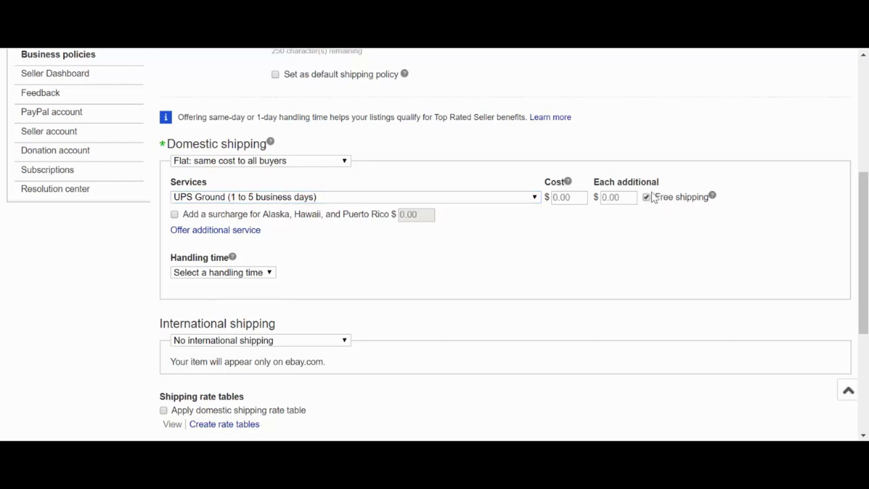
{"action": "left_click", "coordinate": [254, 274]}
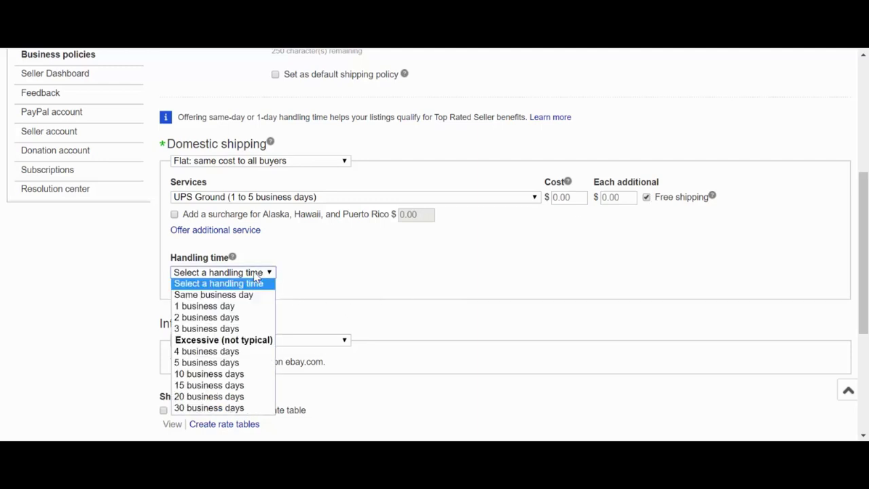
{"action": "left_click", "coordinate": [221, 317]}
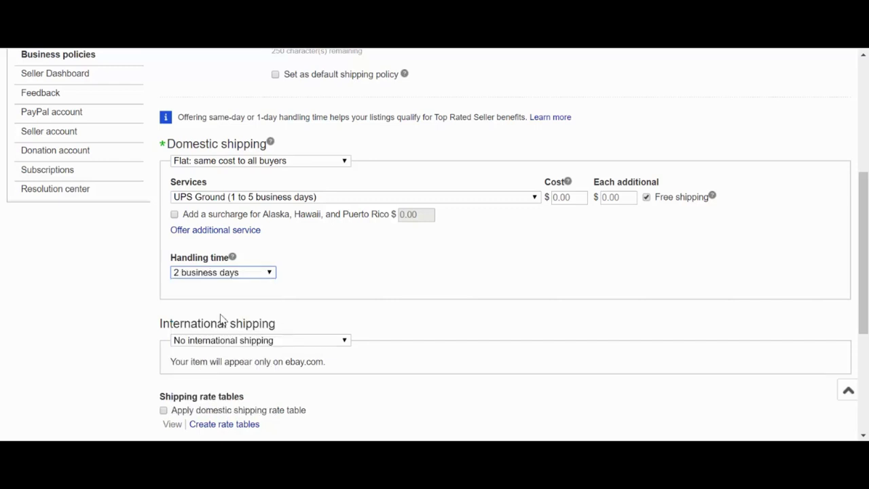
Set international shipping to "Flat: same cost to all buyers"
{"action": "scroll", "coordinate": [324, 280], "scroll_direction": "down", "scroll_amount": 1}
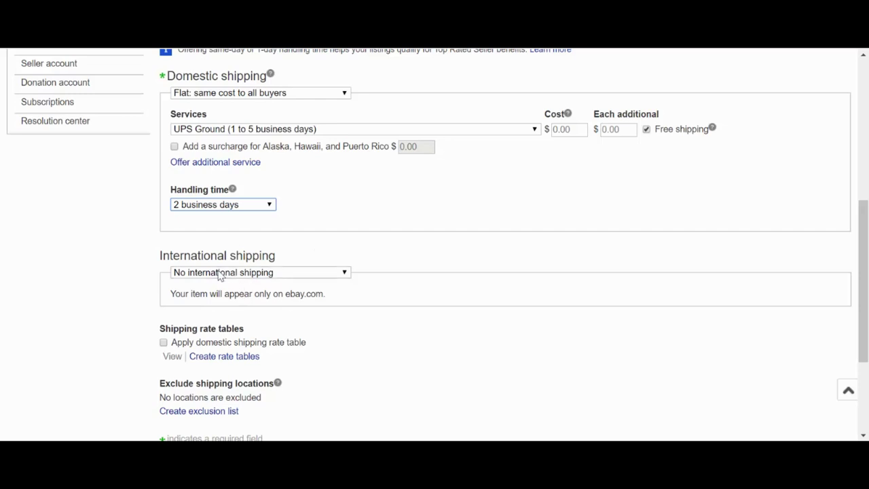
{"action": "left_click", "coordinate": [194, 275]}
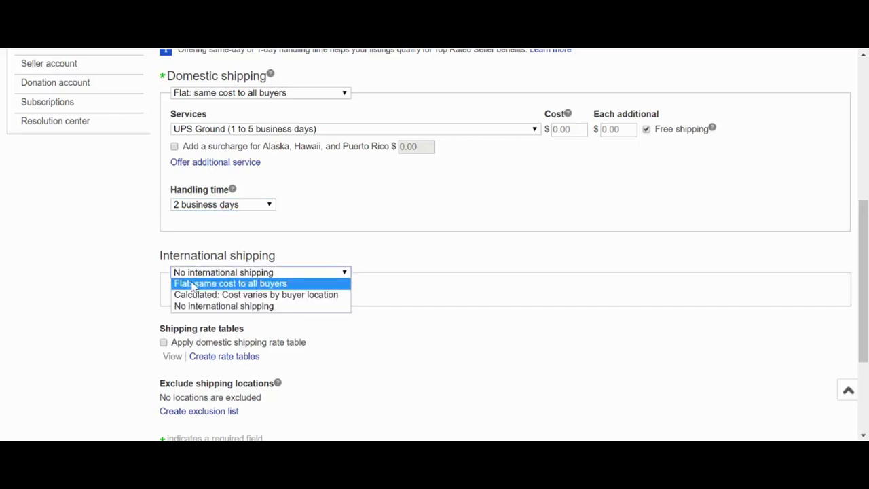
{"action": "left_click", "coordinate": [193, 285]}
{"action": "scroll", "coordinate": [193, 287], "scroll_direction": "down", "scroll_amount": 1}
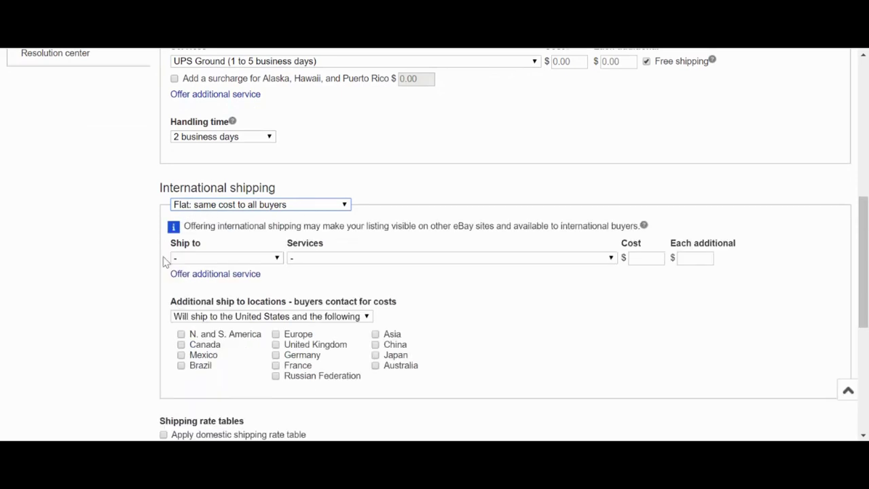
{"action": "triple_click", "coordinate": [176, 187]}
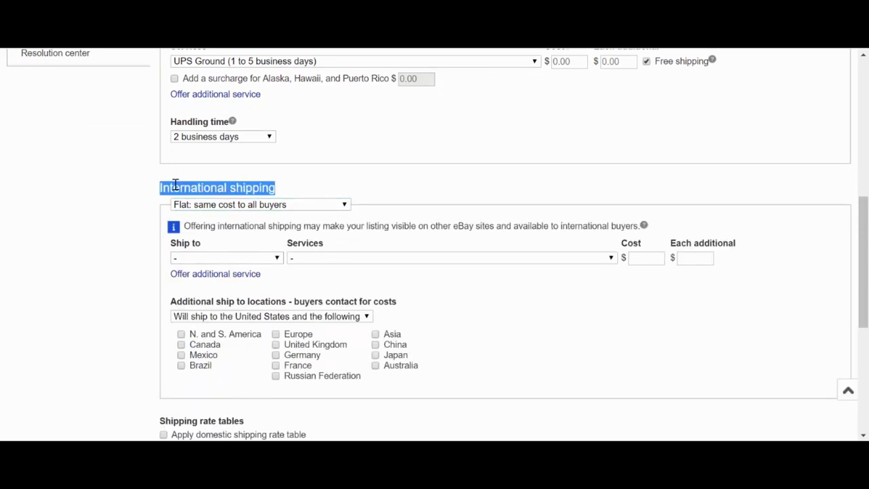
Open the exclusion list for shipping locations and select Alaska/Hawaii, US Protectorates, APO/FPO and Africa
{"action": "scroll", "coordinate": [223, 250], "scroll_direction": "down", "scroll_amount": 3}
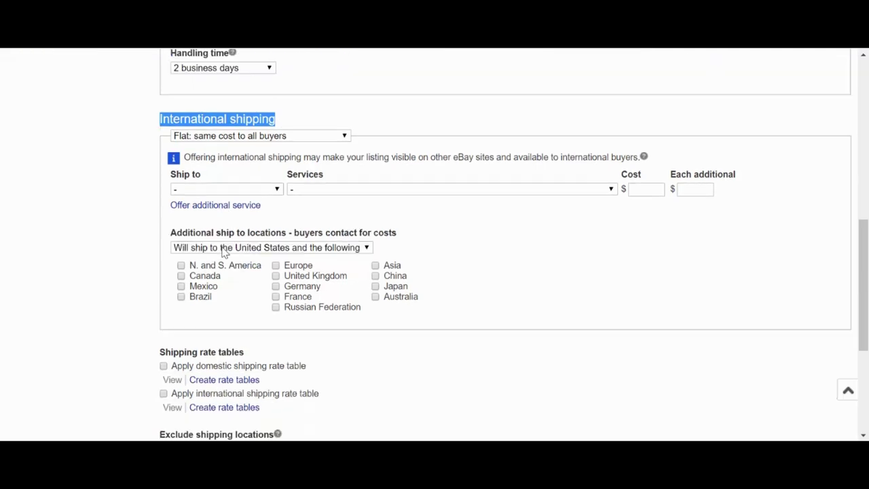
{"action": "triple_click", "coordinate": [182, 216]}
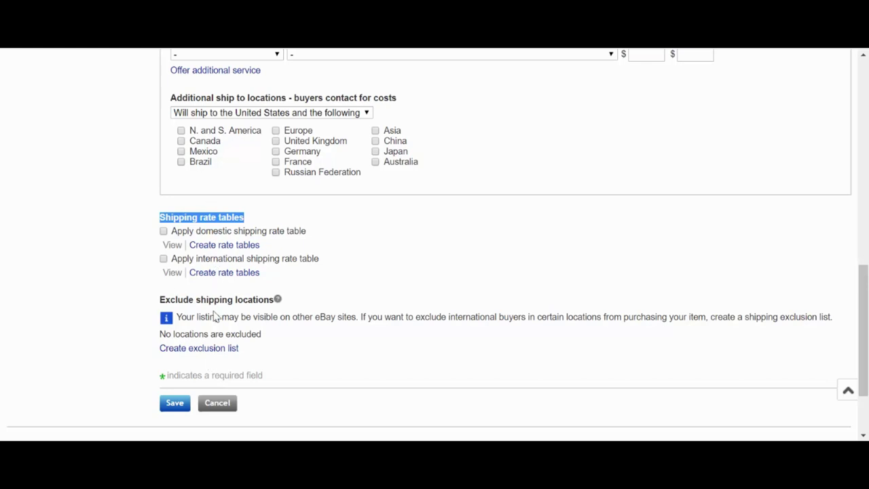
{"action": "triple_click", "coordinate": [177, 302]}
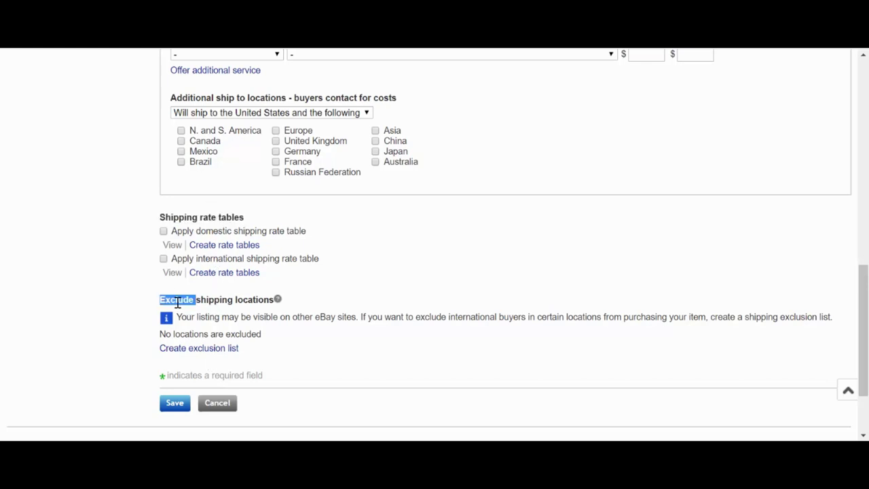
{"action": "left_click", "coordinate": [184, 355]}
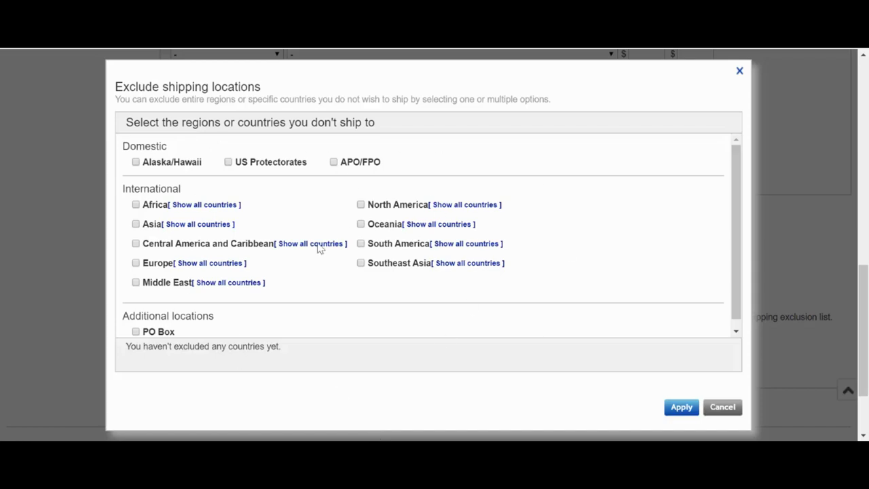
{"action": "left_click", "coordinate": [136, 162]}
{"action": "left_click", "coordinate": [136, 205]}
{"action": "left_click", "coordinate": [228, 162]}
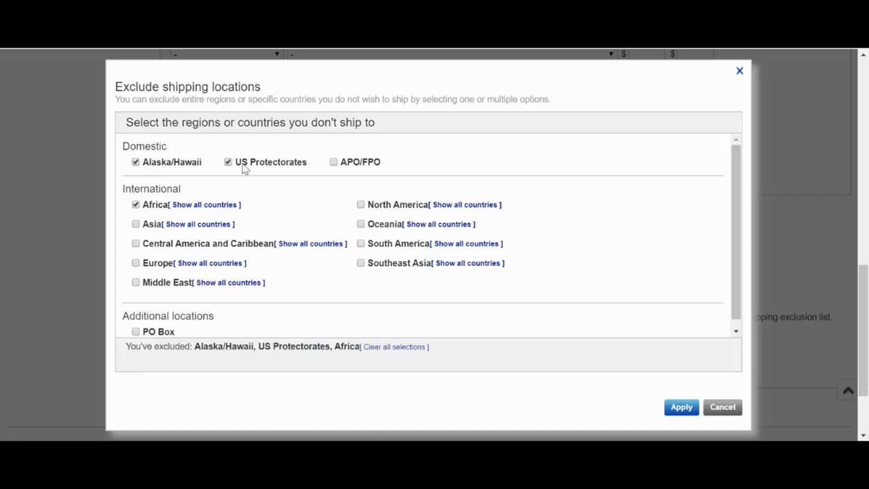
{"action": "left_click", "coordinate": [333, 163]}
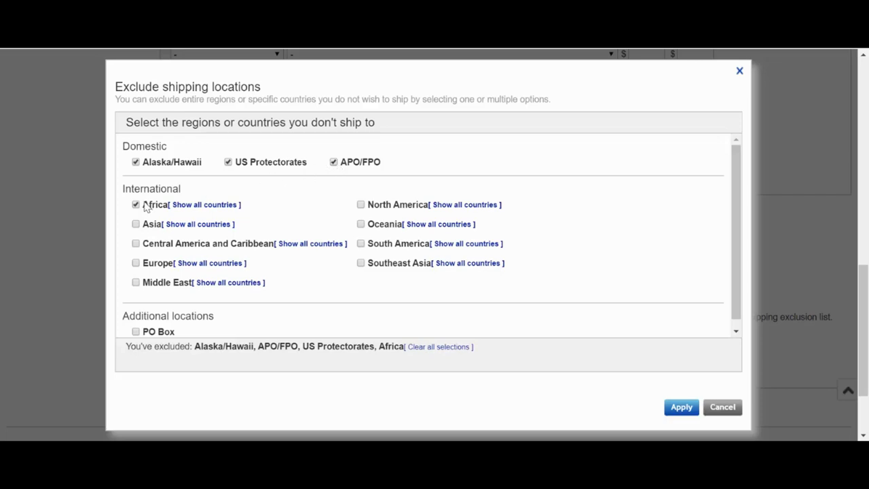
Check the individual countries under Africa, collapse the list again and apply the location exclusions
{"action": "left_click", "coordinate": [180, 205]}
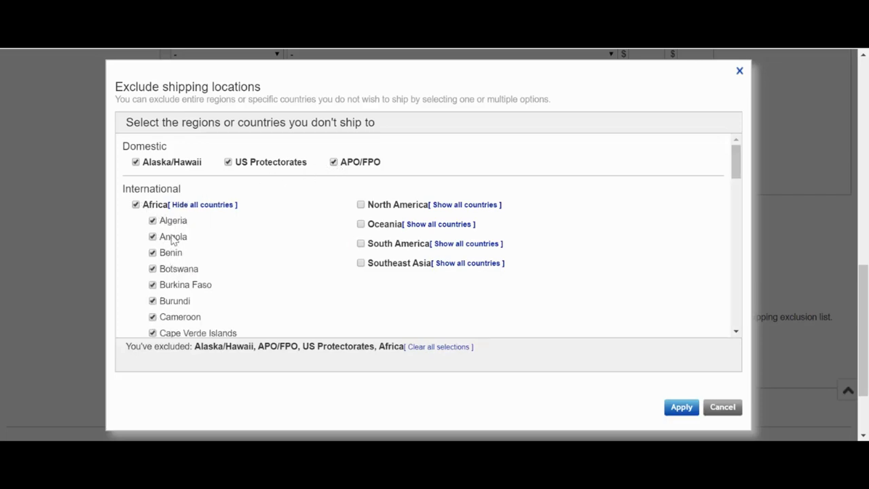
{"action": "left_click", "coordinate": [188, 205]}
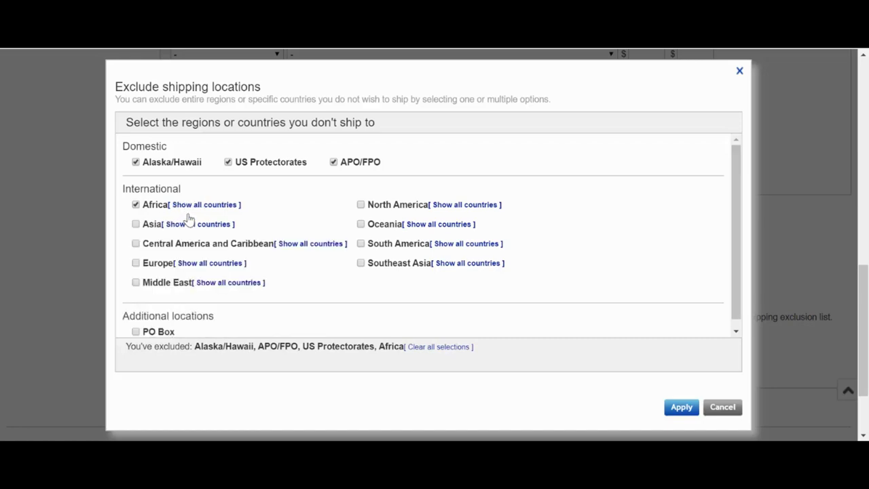
{"action": "left_click", "coordinate": [673, 410]}
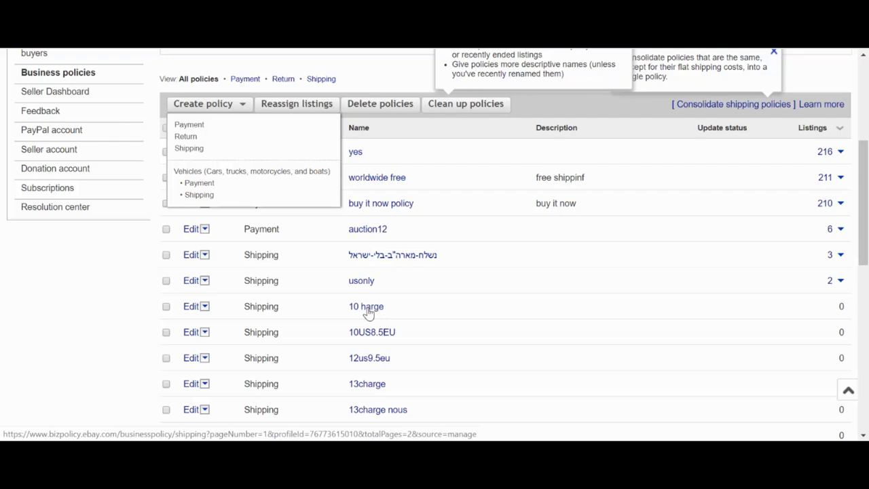
{"action": "left_click", "coordinate": [208, 106]}
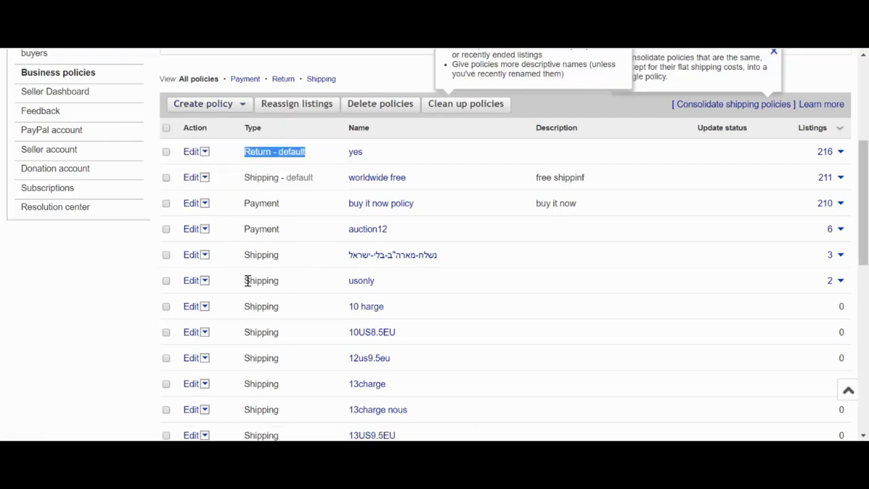